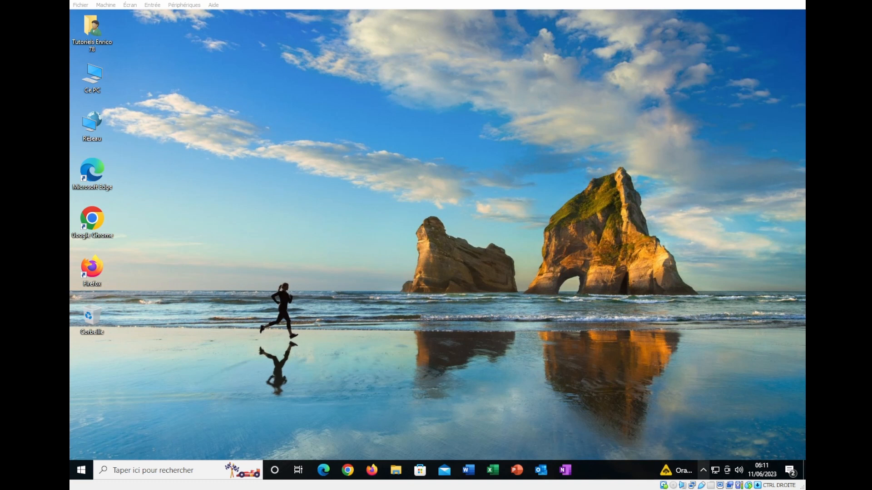
# Check the OneDrive account settings and the OneDrive folder in File Explorer, and close both Explorer windows
pyautogui.click(703, 471)
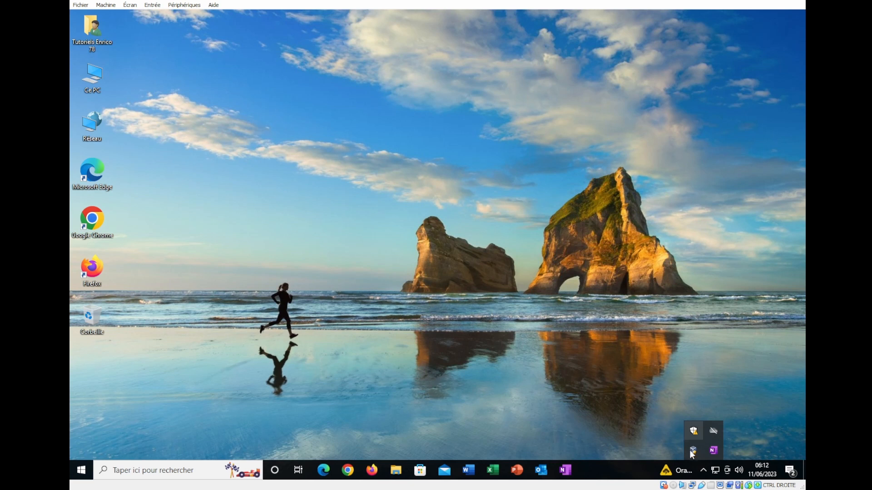
pyautogui.click(713, 431)
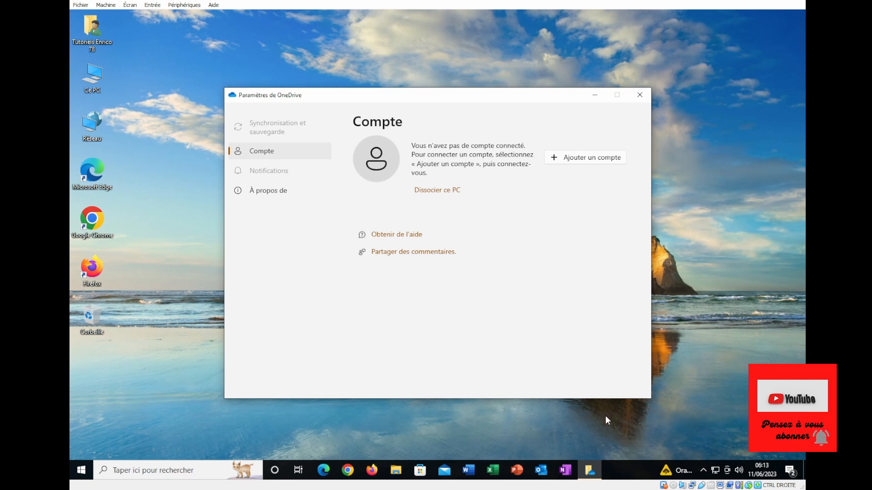
pyautogui.click(396, 476)
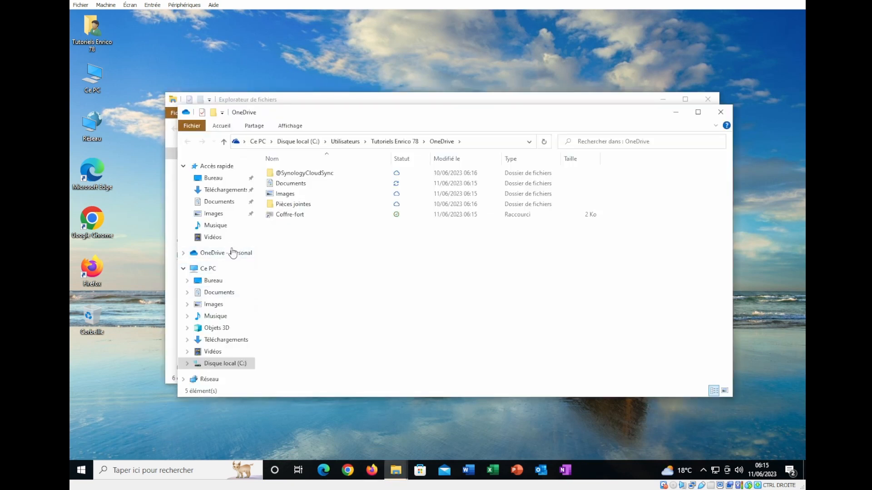
pyautogui.click(721, 112)
pyautogui.click(715, 97)
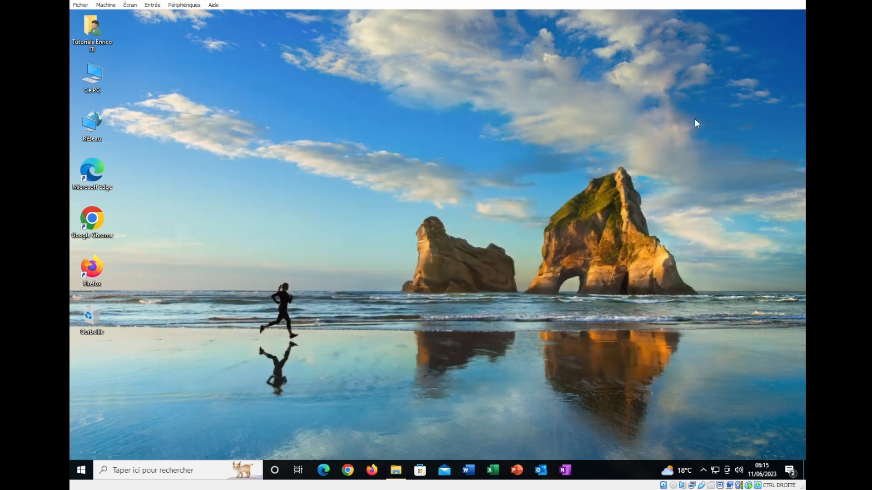
# Unlink the connected account from this PC in the OneDrive account settings and confirm the removal
pyautogui.click(703, 471)
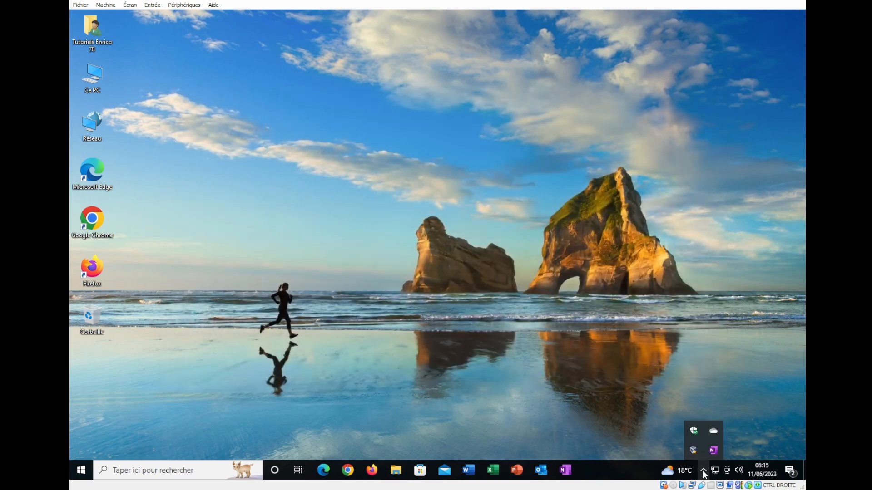
pyautogui.click(714, 432)
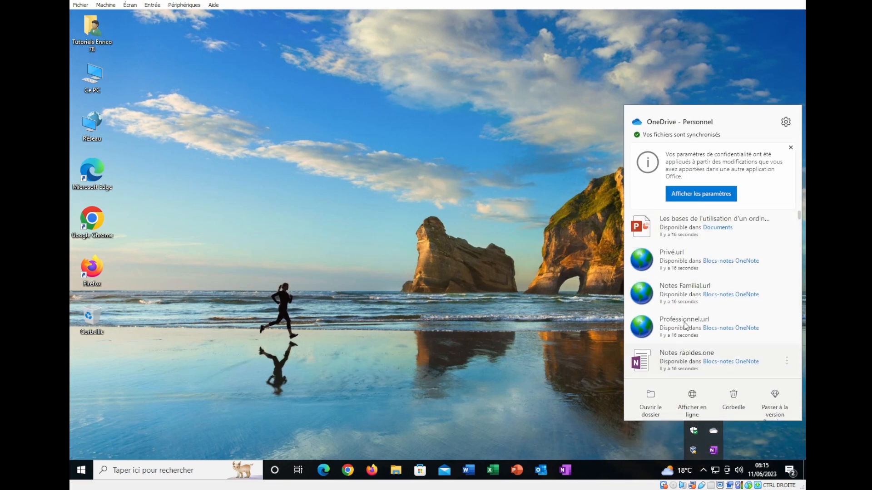
pyautogui.click(785, 122)
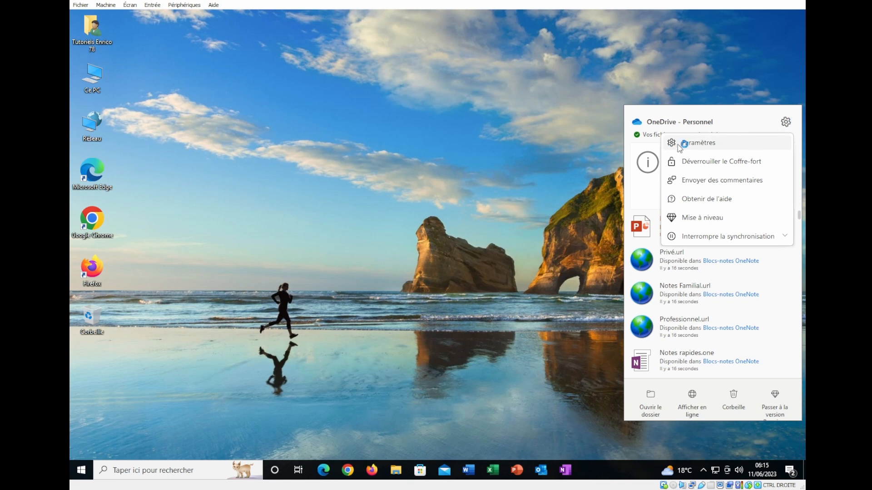
pyautogui.click(690, 146)
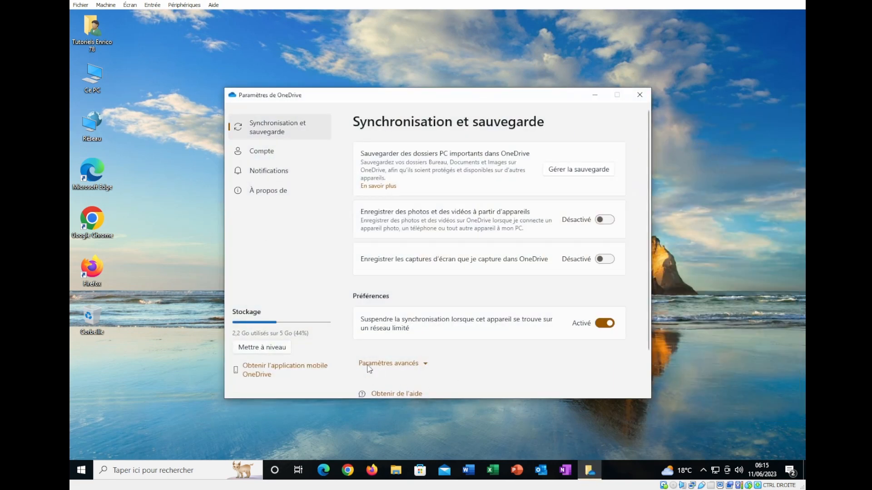
pyautogui.click(268, 153)
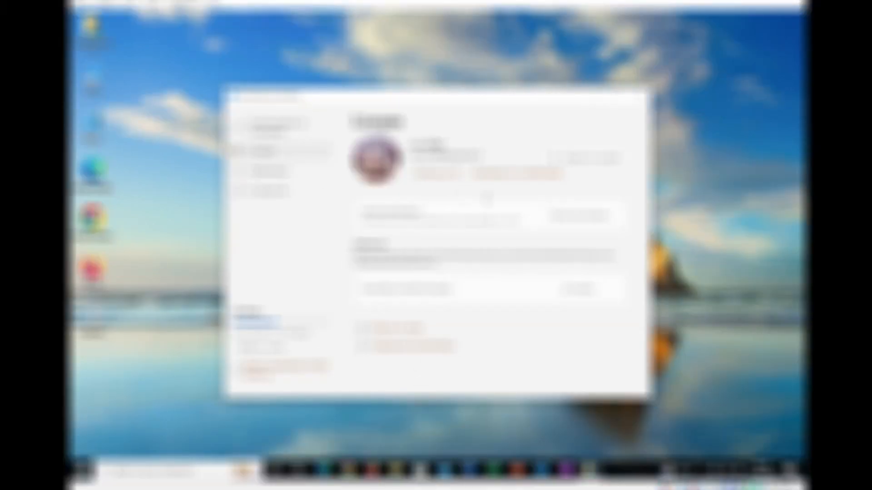
pyautogui.click(436, 174)
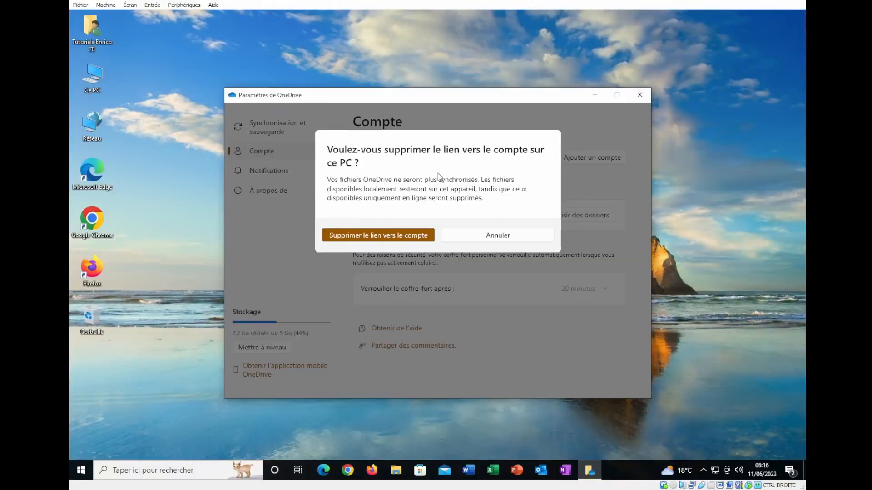
pyautogui.click(384, 237)
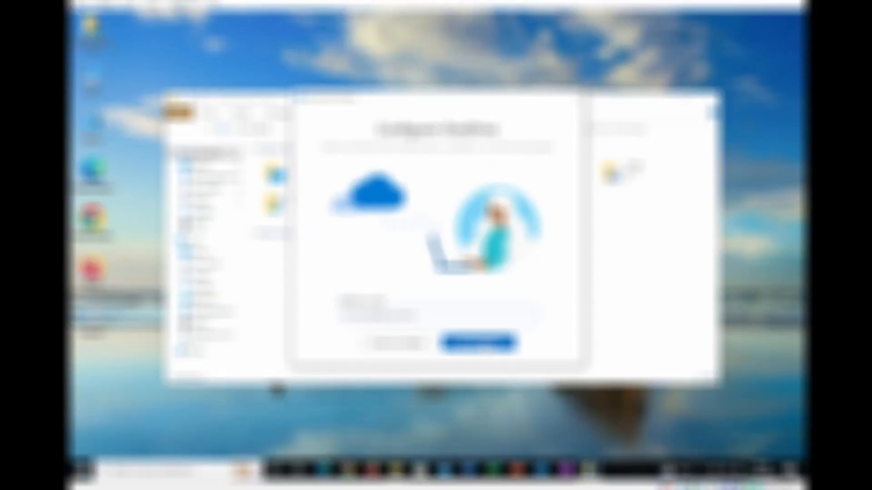
# Sign in to OneDrive again with the account's e-mail and accept the default OneDrive folder location
pyautogui.click(483, 343)
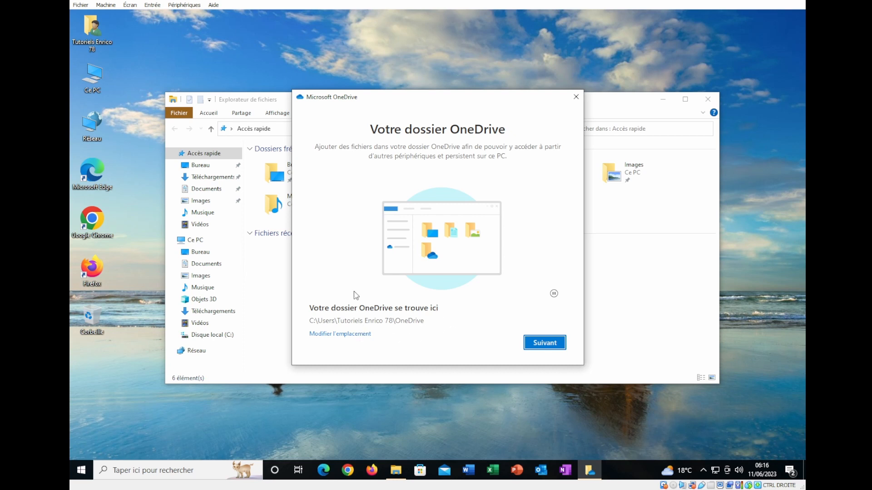
pyautogui.click(545, 343)
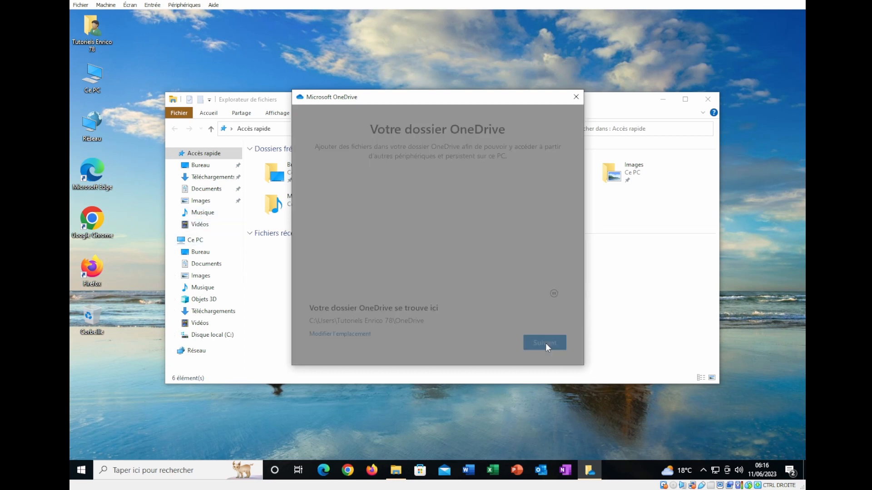
pyautogui.click(393, 282)
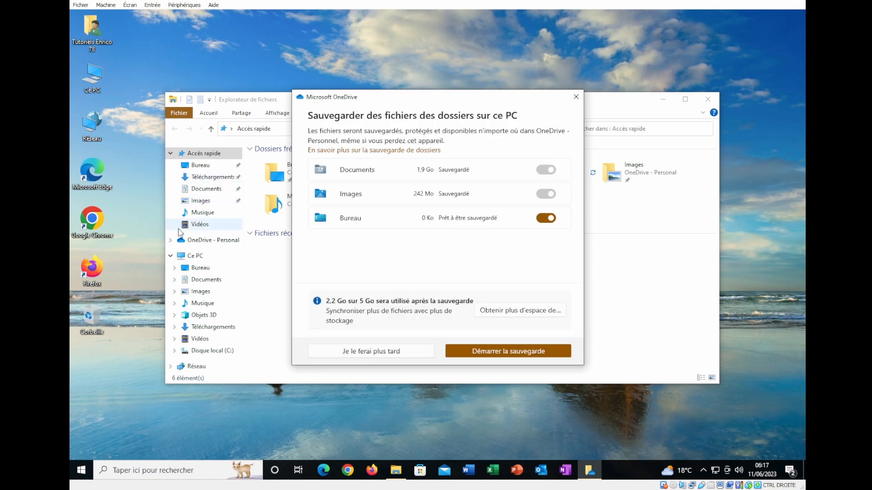
# Bring File Explorer forward and open the properties of the OneDrive - Personal folder
pyautogui.click(206, 241)
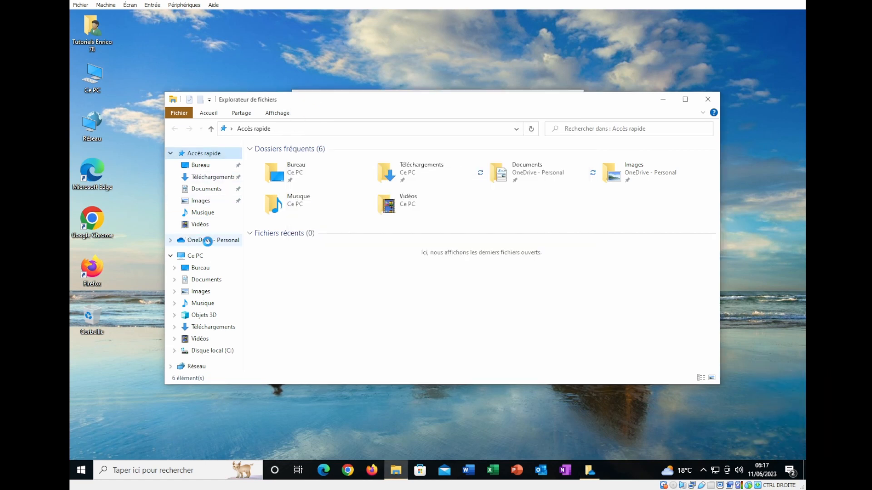
pyautogui.rightClick(208, 241)
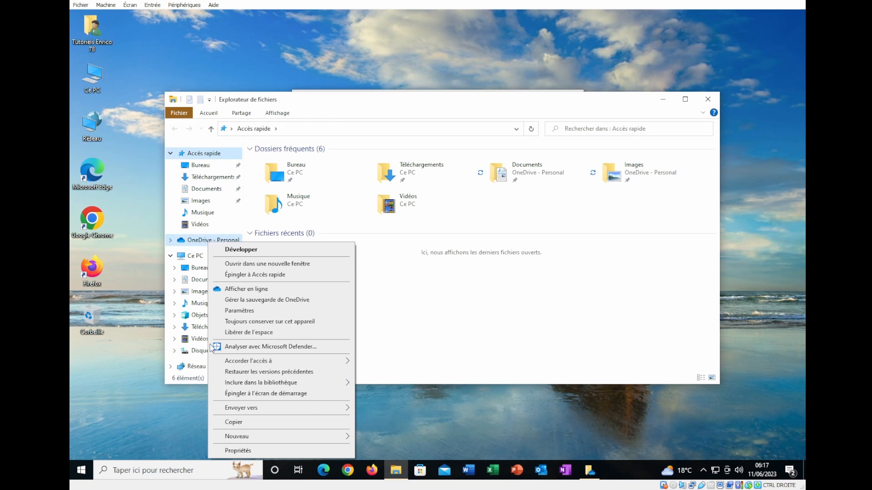
pyautogui.click(243, 450)
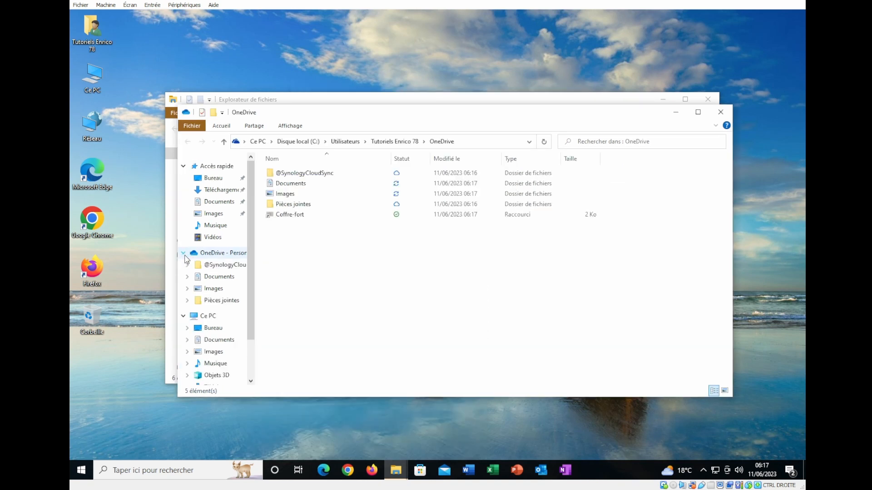
# Inspect the target location path of the Documents folder under OneDrive - Personal, leaving its properties without changes
pyautogui.rightClick(224, 278)
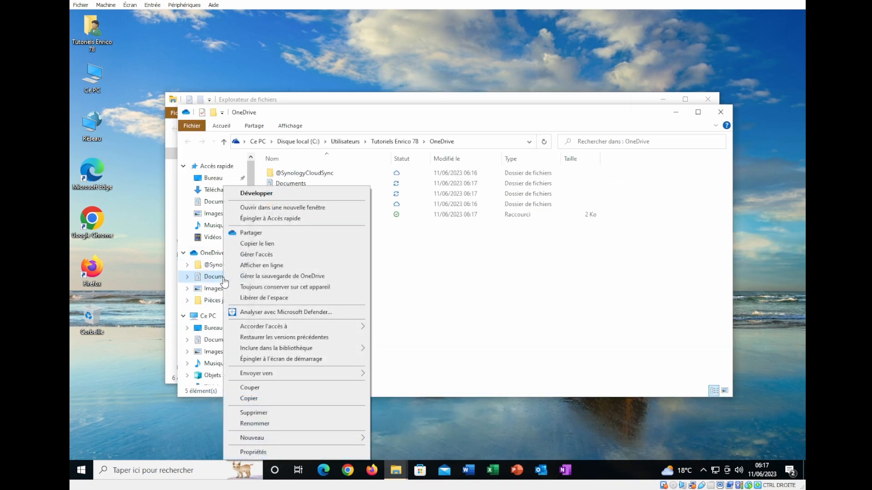
pyautogui.click(261, 453)
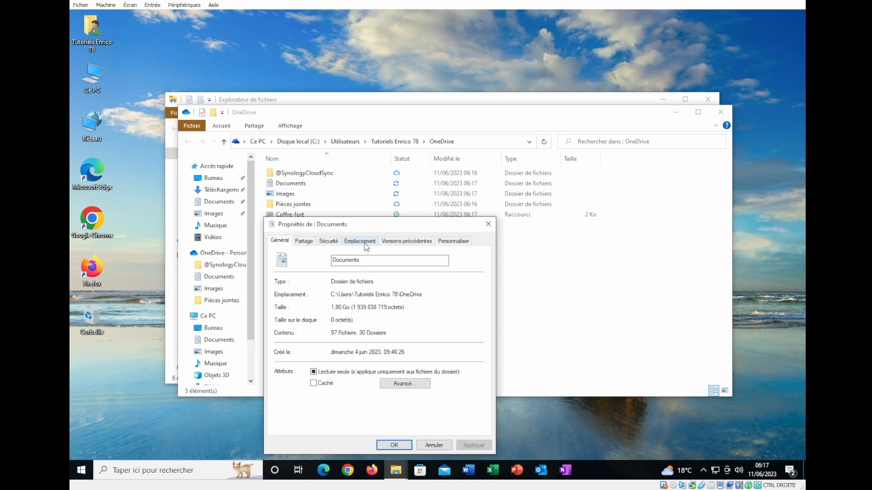
pyautogui.click(364, 242)
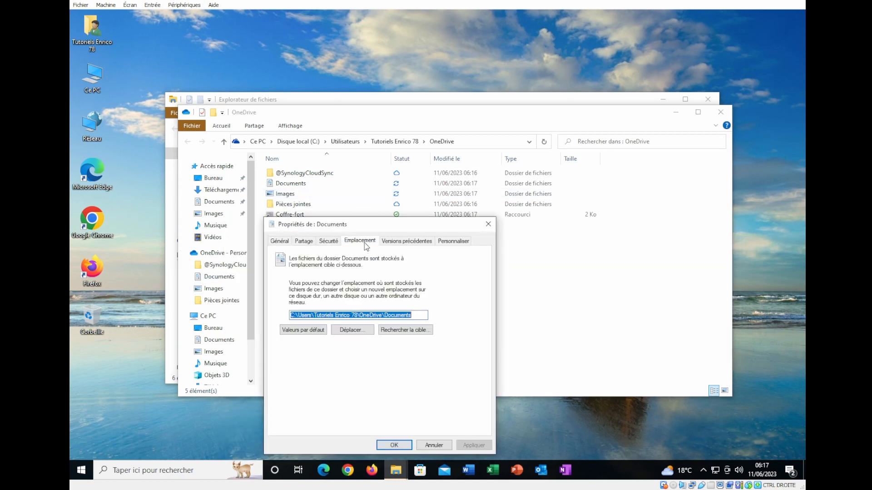
pyautogui.click(318, 315)
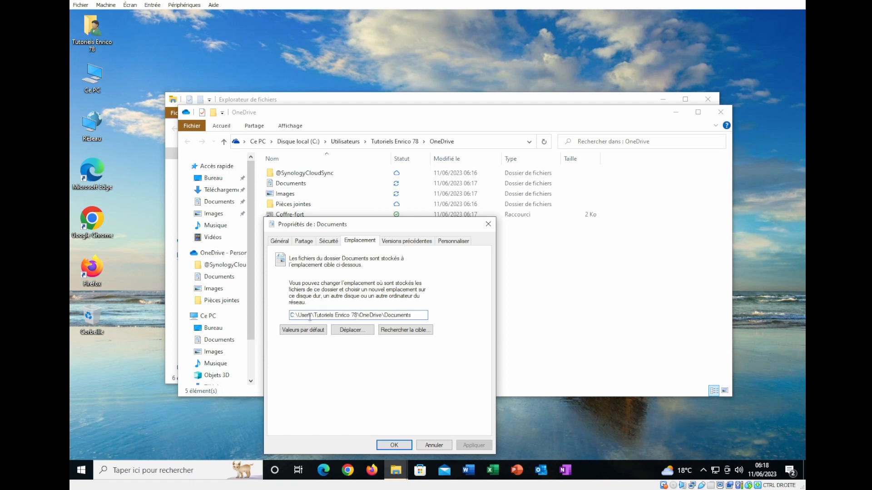
pyautogui.moveTo(316, 315); pyautogui.dragTo(359, 315)
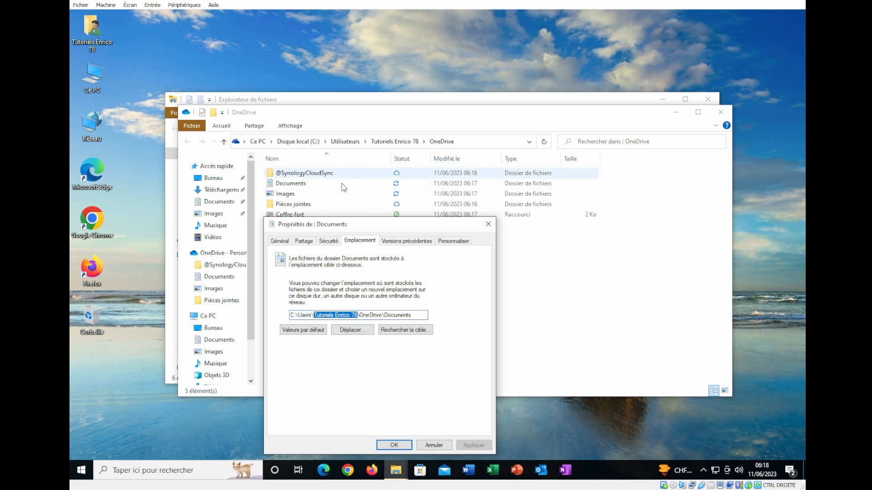
pyautogui.click(433, 445)
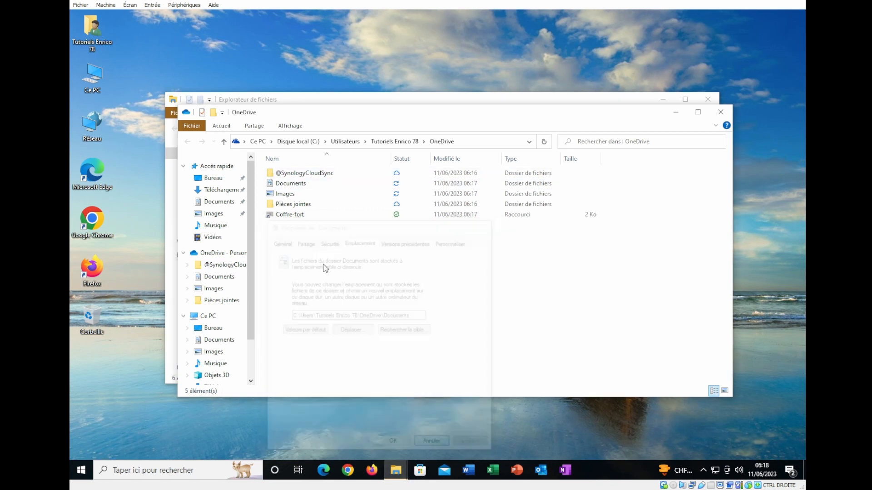
# Inspect the target location path of the Images folder inside the OneDrive folder and close its properties
pyautogui.click(288, 199)
pyautogui.rightClick(287, 194)
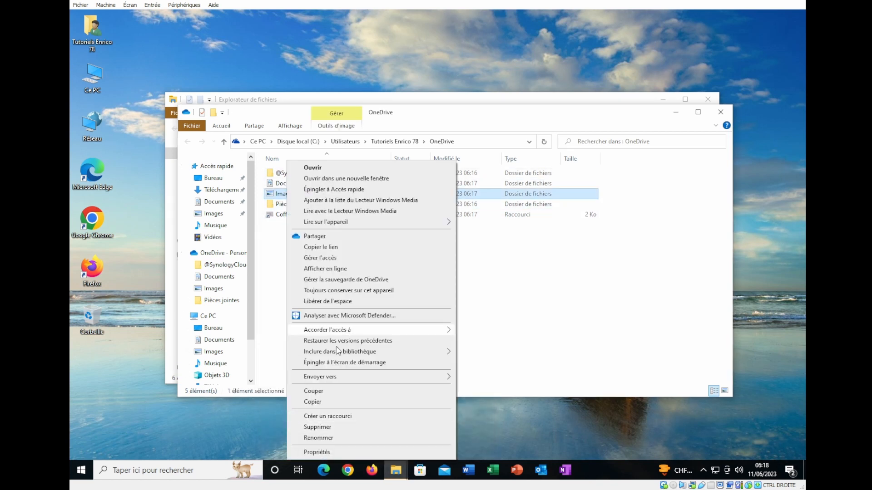
pyautogui.click(331, 454)
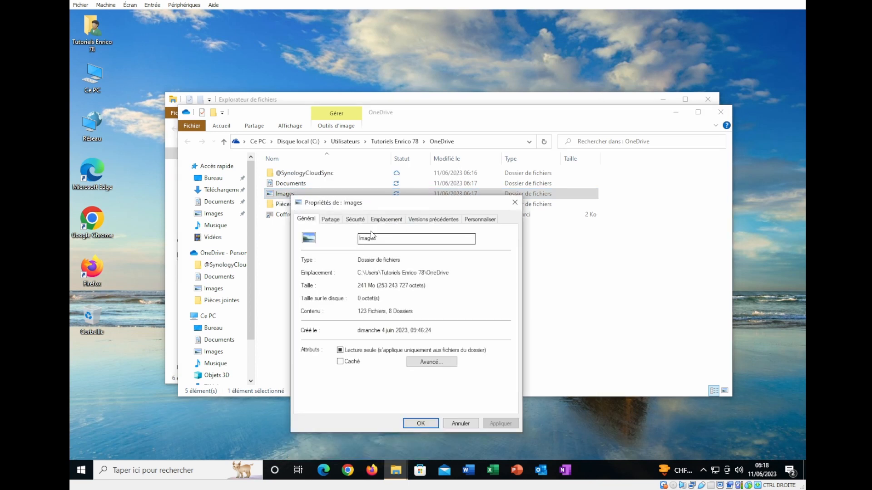
pyautogui.click(385, 219)
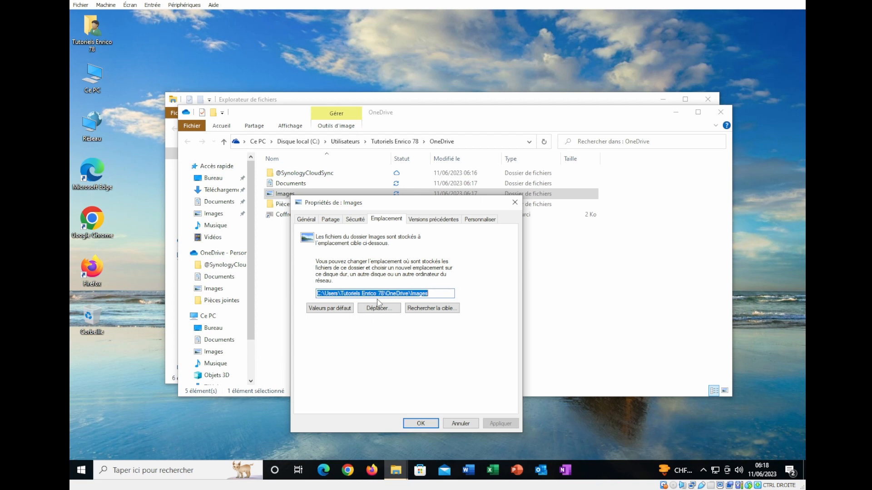
pyautogui.press('Return')
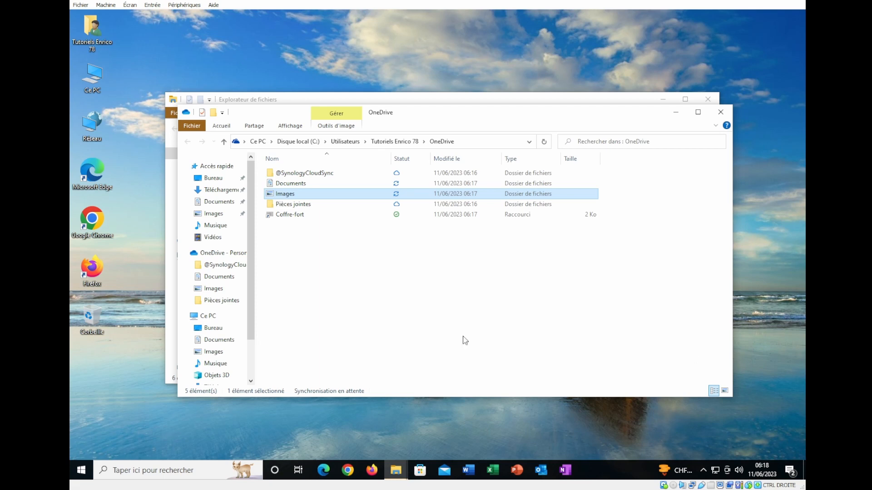
# Try resetting the location of the Documents folder under Ce PC to its default values
pyautogui.click(218, 341)
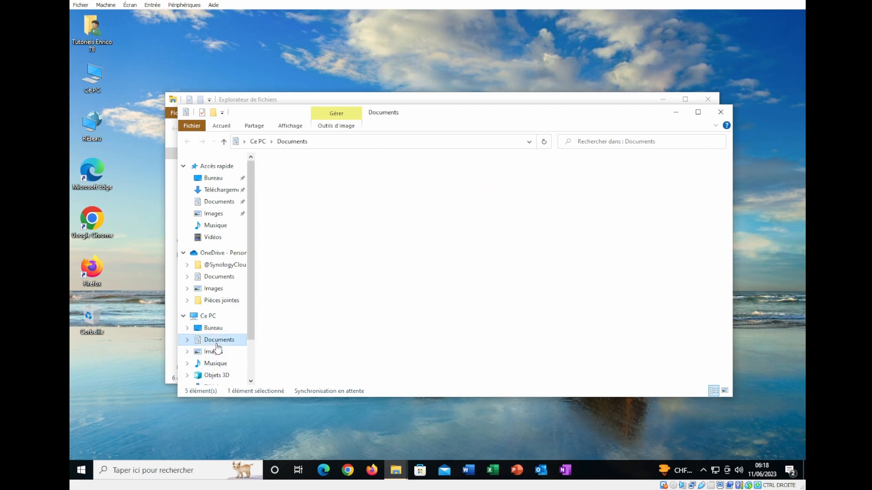
pyautogui.rightClick(217, 344)
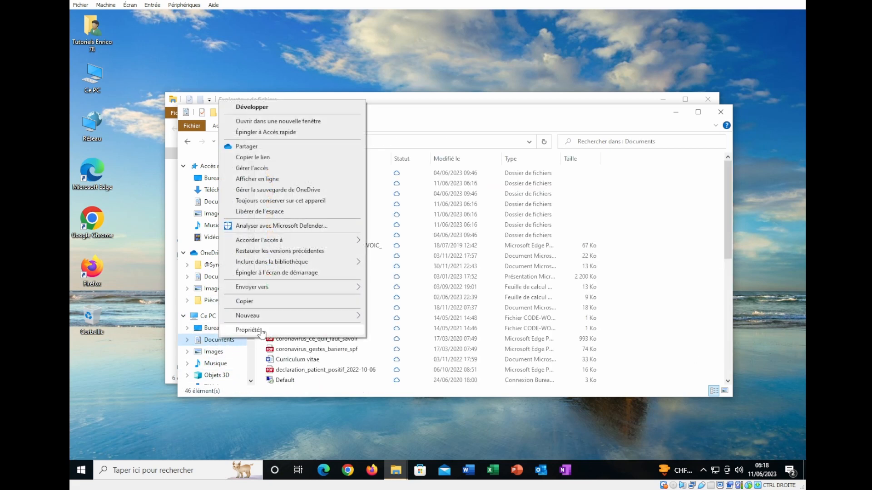
pyautogui.click(262, 332)
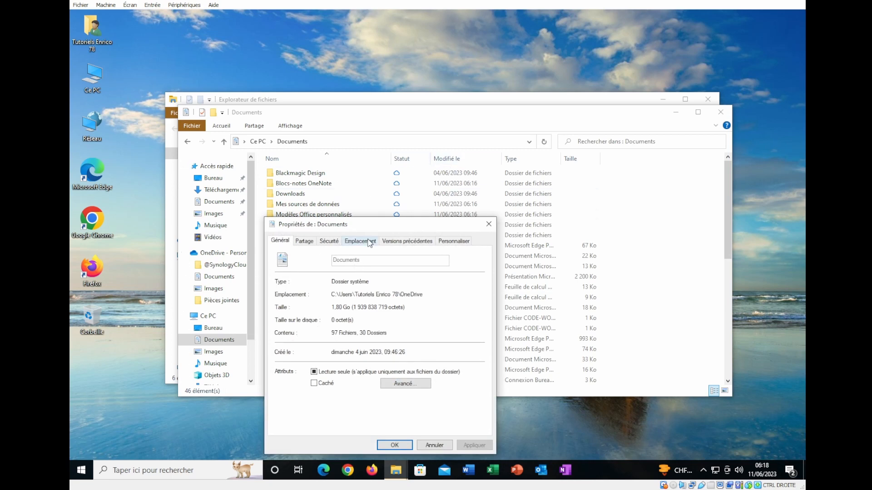
pyautogui.click(369, 241)
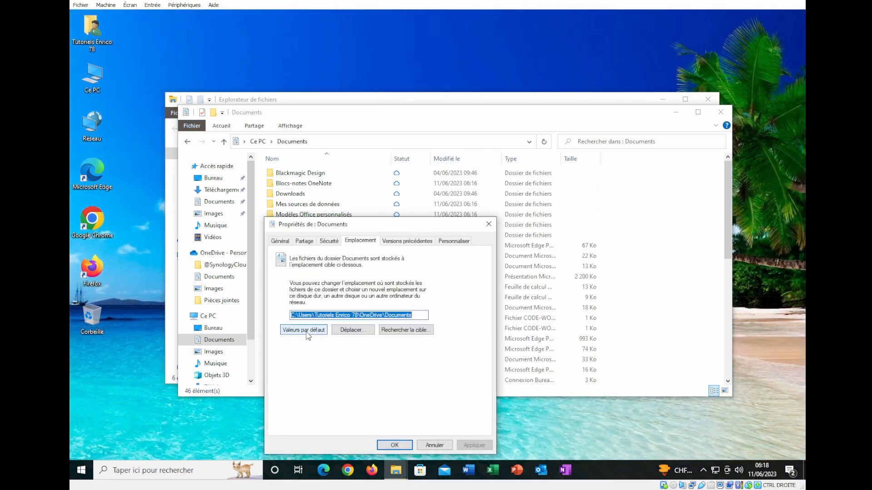
pyautogui.click(306, 331)
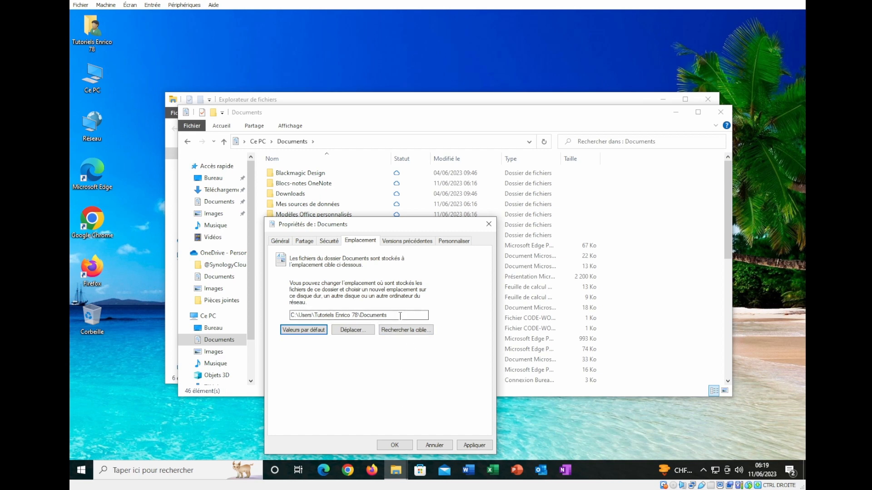
pyautogui.moveTo(412, 318); pyautogui.dragTo(244, 302)
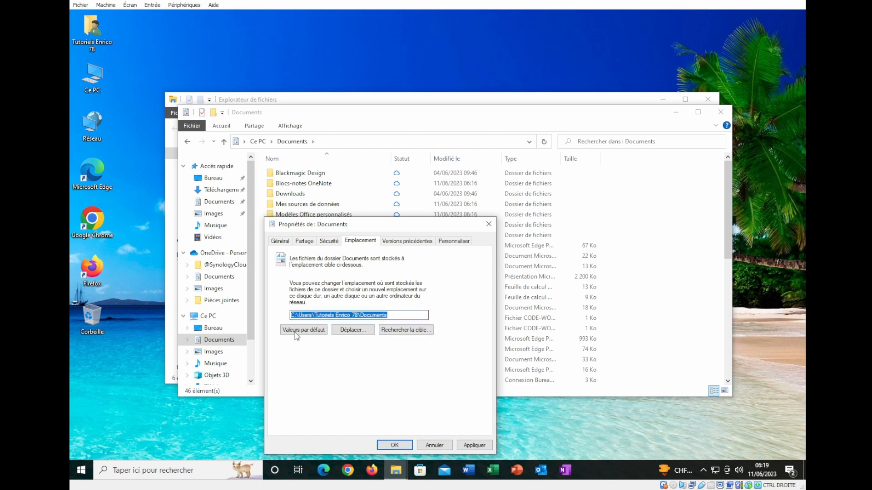
pyautogui.click(434, 445)
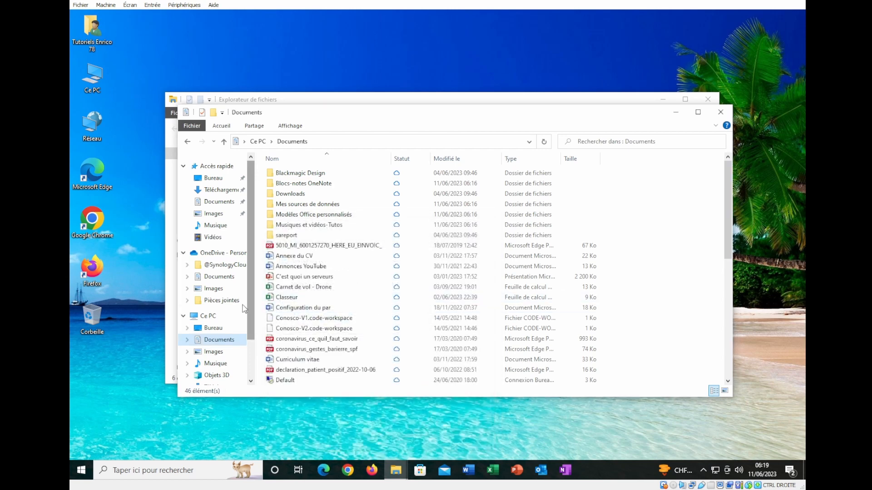
# Show the location path in the properties of the Documents folder under OneDrive - Personal and move the dialog aside
pyautogui.rightClick(221, 279)
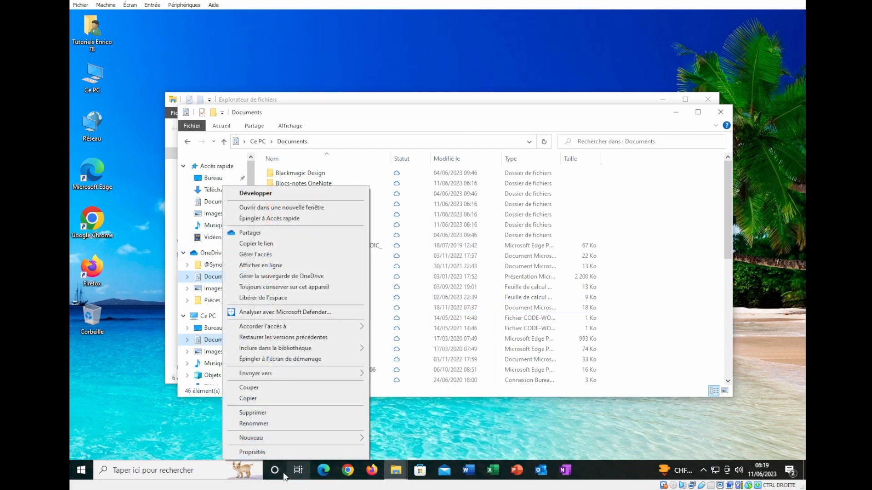
pyautogui.click(286, 452)
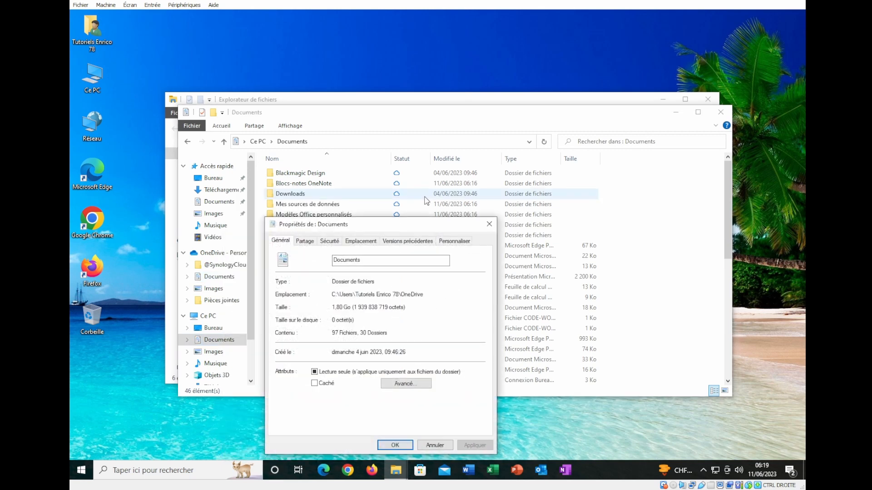
pyautogui.click(362, 243)
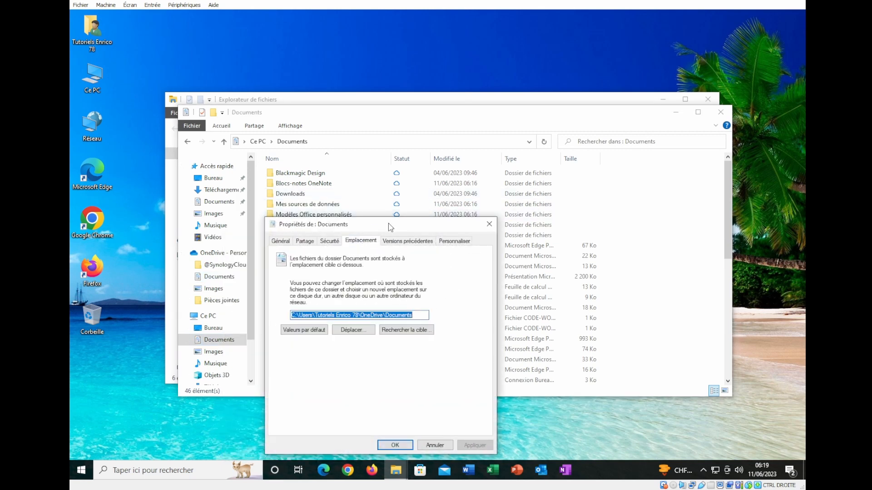
pyautogui.moveTo(389, 227); pyautogui.dragTo(673, 165)
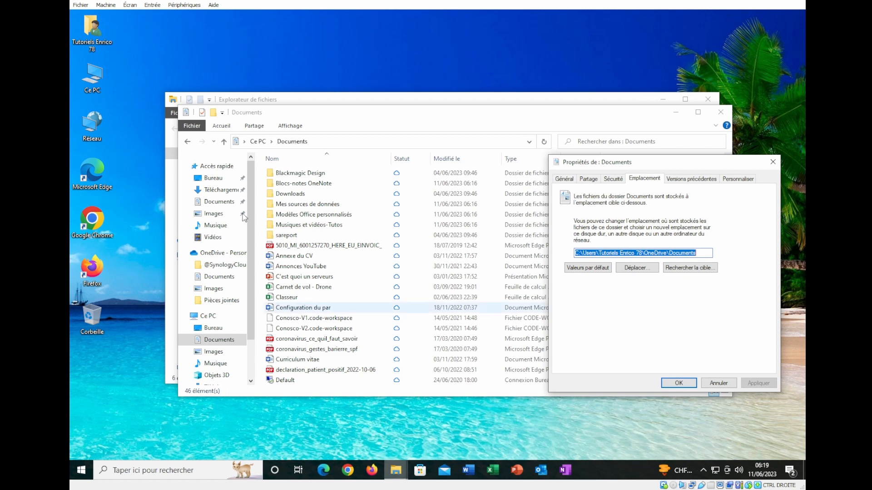
# Open the properties of the Documents folder under Ce PC and minimize both File Explorer windows, leaving the two properties dialogs side by side
pyautogui.rightClick(220, 340)
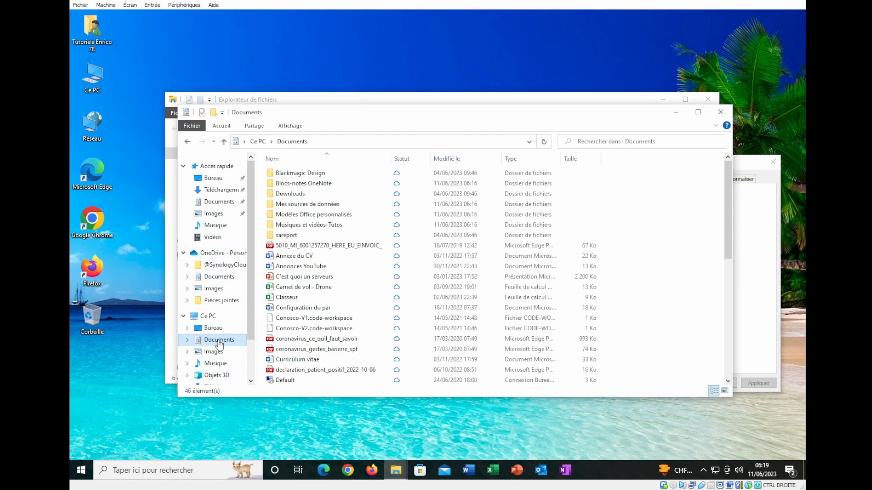
pyautogui.click(248, 331)
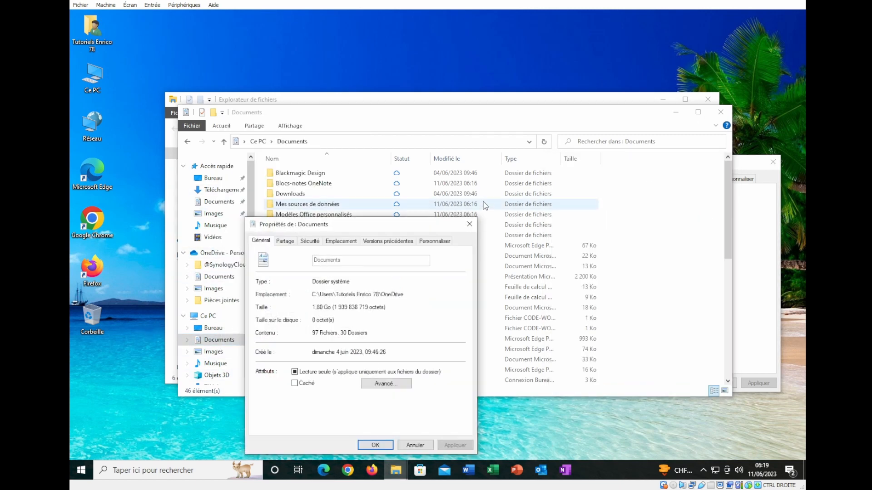
pyautogui.click(675, 113)
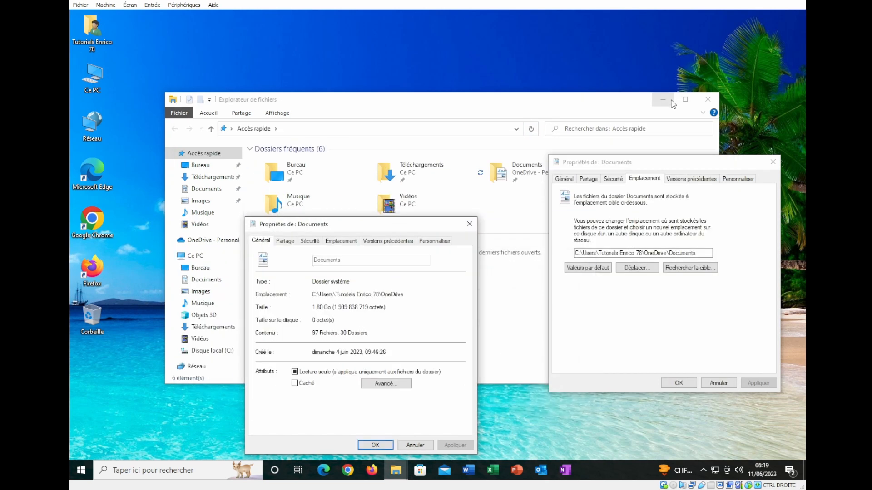
pyautogui.click(663, 99)
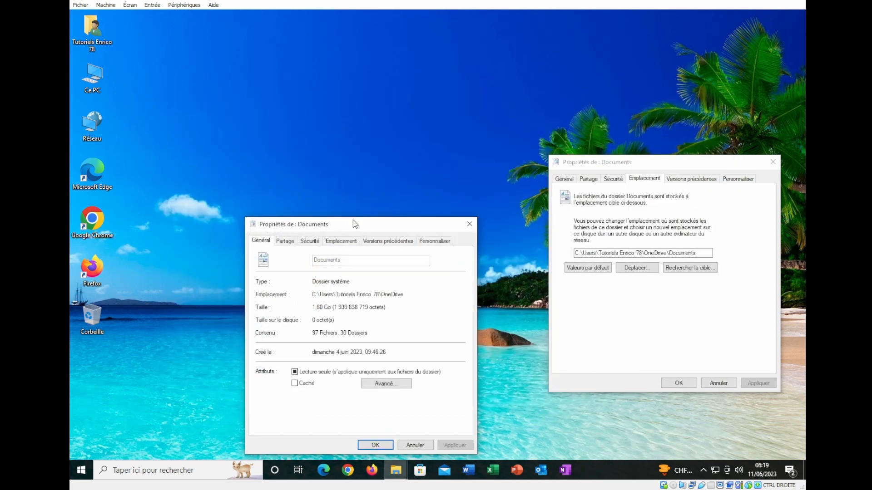
pyautogui.moveTo(353, 220); pyautogui.dragTo(340, 120)
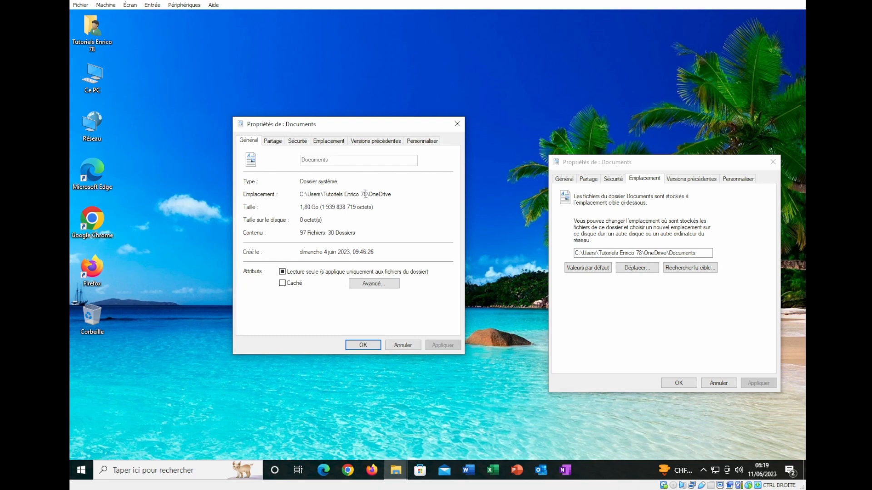
# Compare the default location path of Ce PC's Documents folder with the OneDrive Documents path, then close both dialogs without applying the default
pyautogui.click(329, 141)
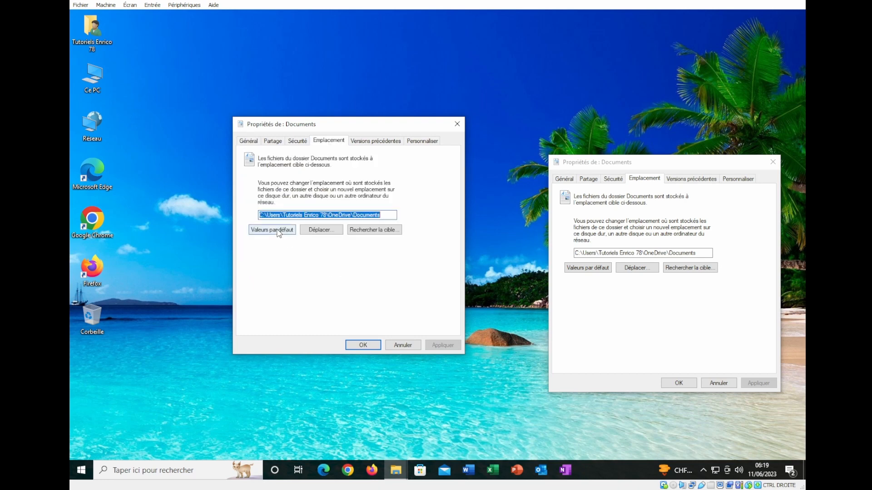
pyautogui.click(275, 233)
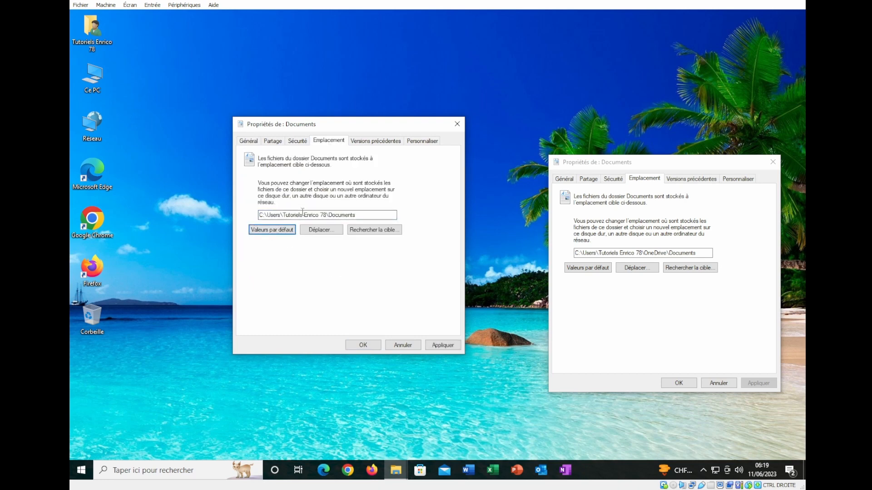
pyautogui.moveTo(383, 214); pyautogui.dragTo(228, 204)
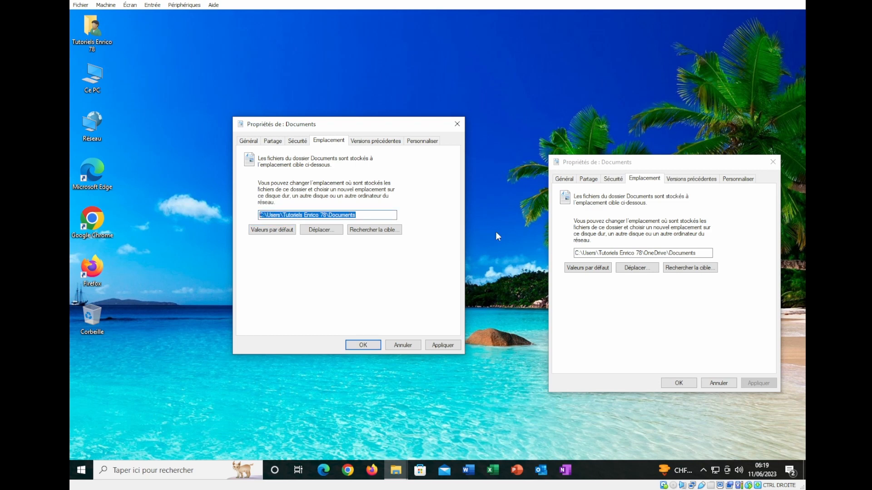
pyautogui.moveTo(703, 252); pyautogui.dragTo(509, 252)
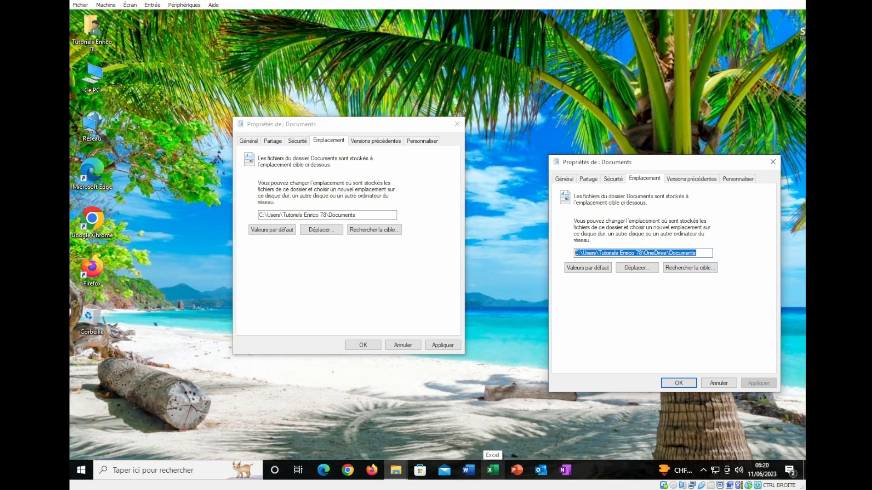
pyautogui.click(678, 383)
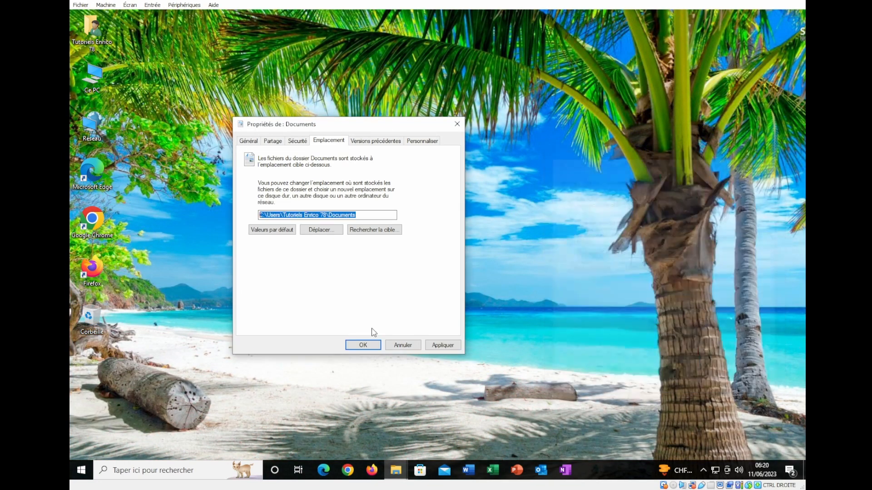
pyautogui.click(402, 345)
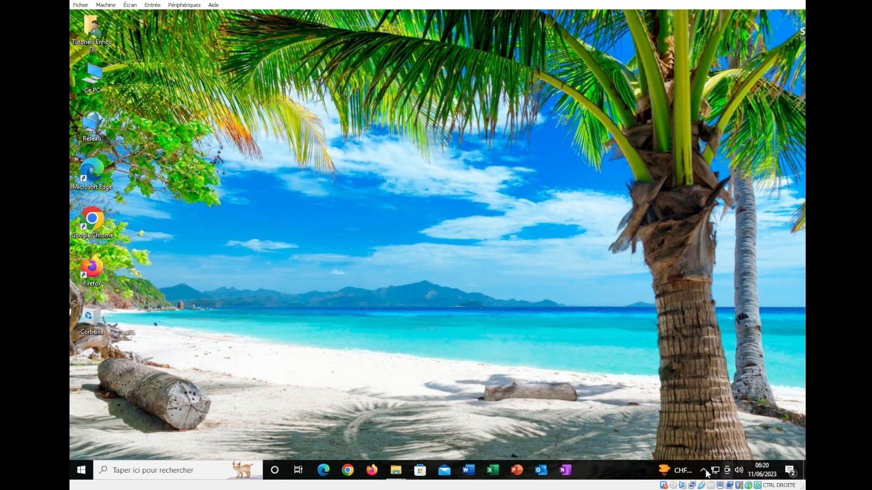
# Start the OneDrive setup from the system tray and try choosing another folder instead of the existing OneDrive folder, cancelling the folder selection
pyautogui.click(703, 470)
pyautogui.click(693, 430)
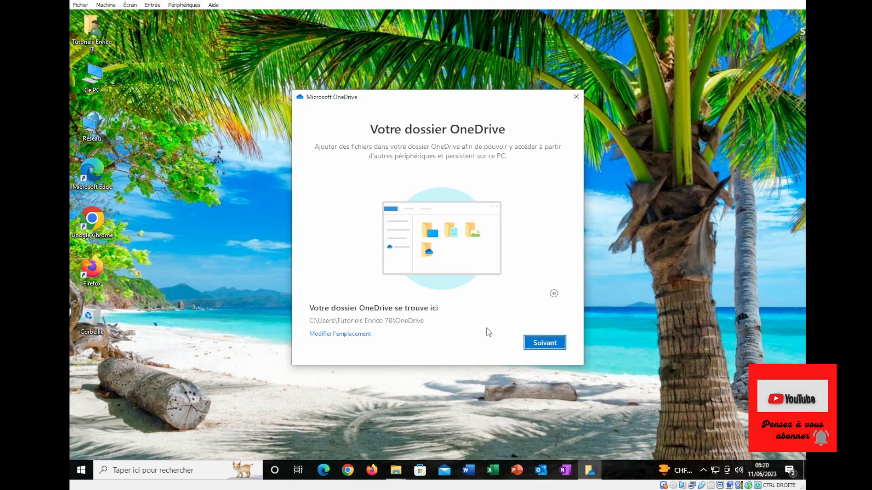
pyautogui.click(549, 342)
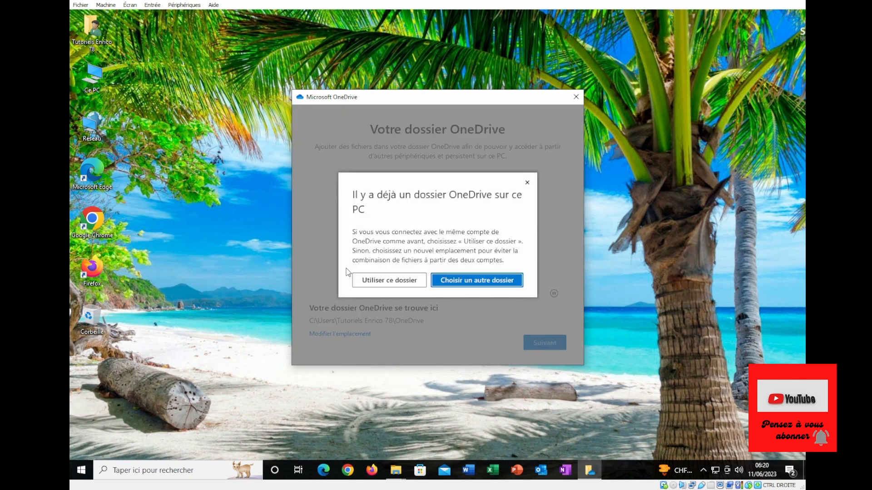
pyautogui.click(480, 283)
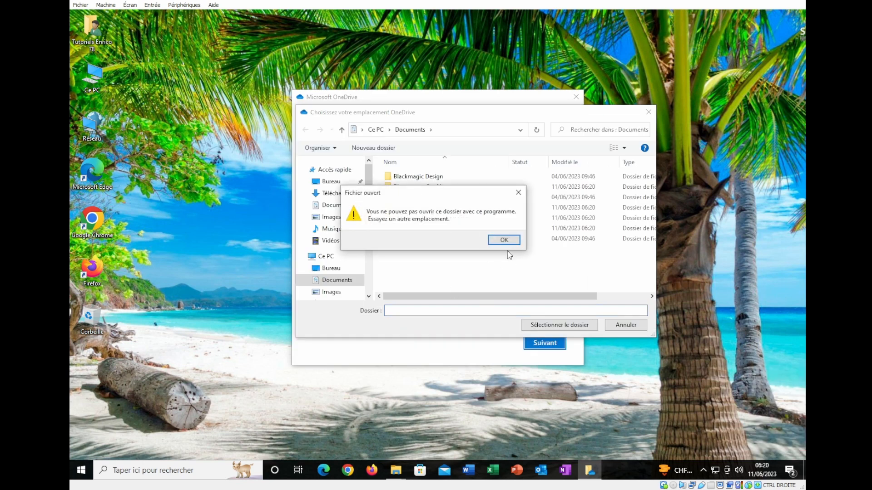
pyautogui.click(503, 240)
pyautogui.click(624, 324)
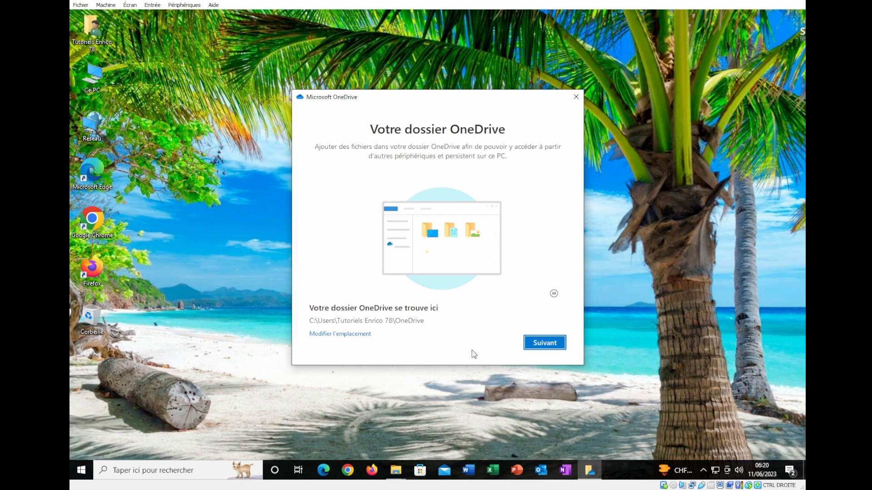
# Try modifying the OneDrive folder location from the setup page, cancel the folder selection and close the setup
pyautogui.click(335, 335)
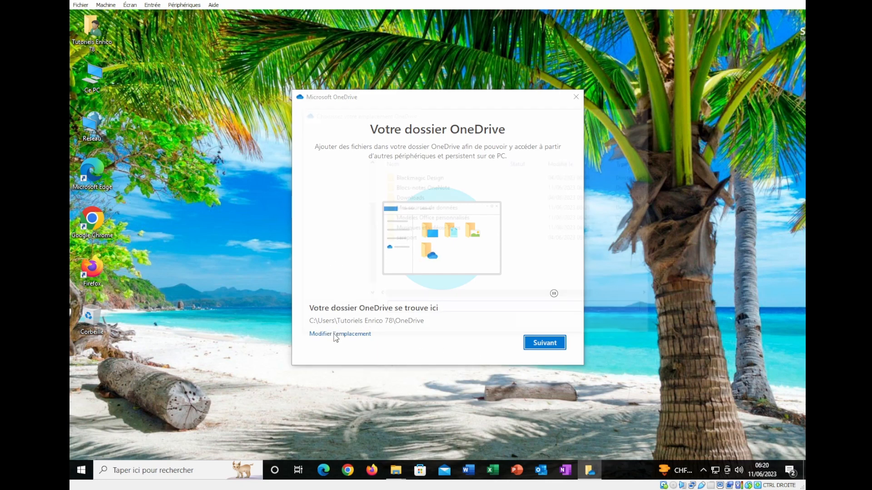
pyautogui.click(503, 240)
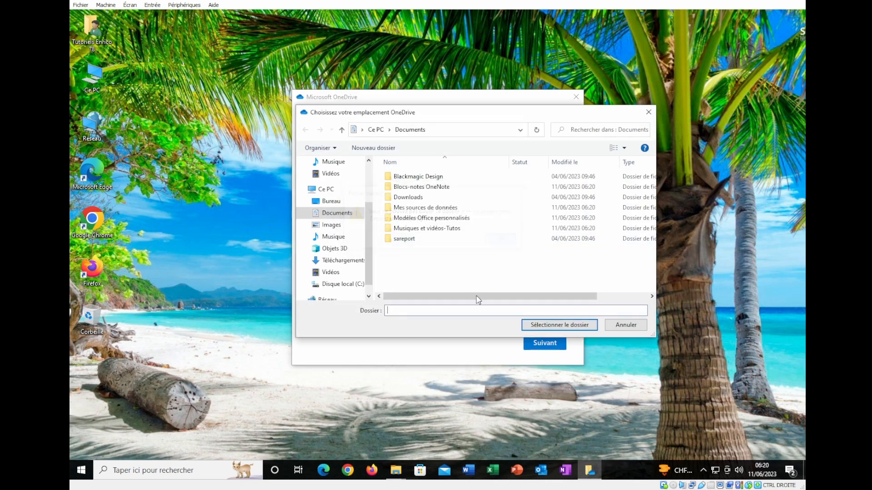
pyautogui.click(630, 325)
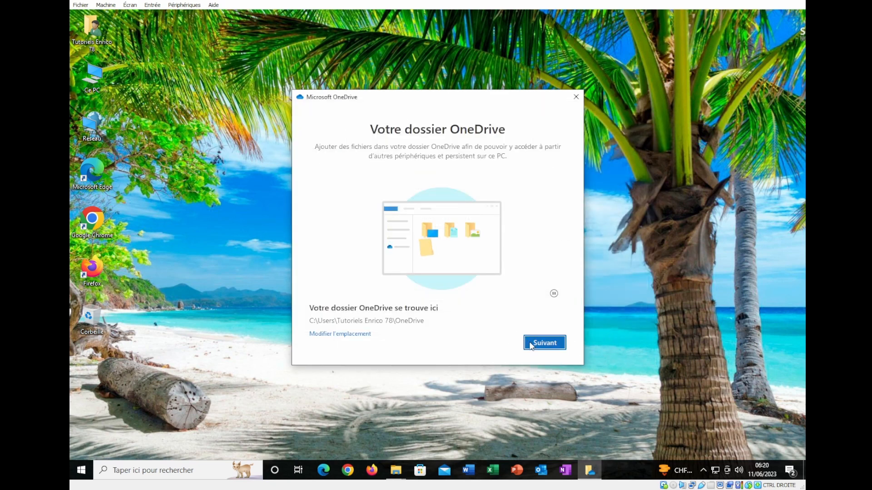
pyautogui.click(576, 96)
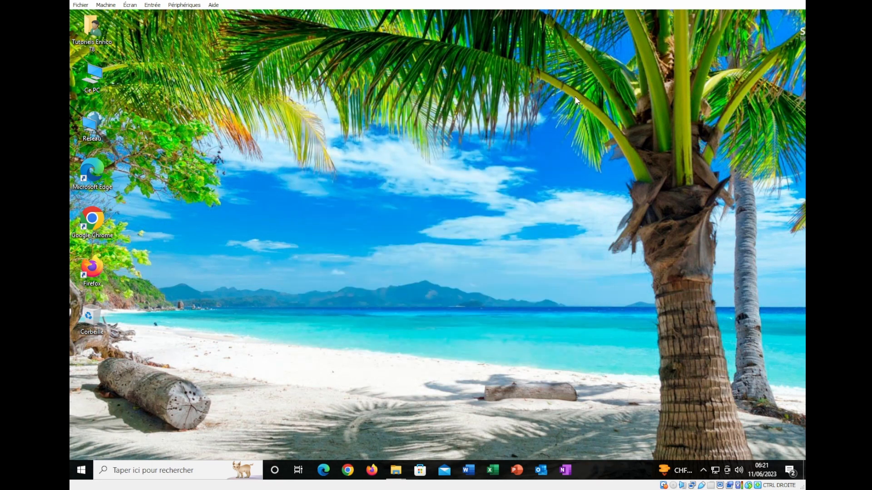